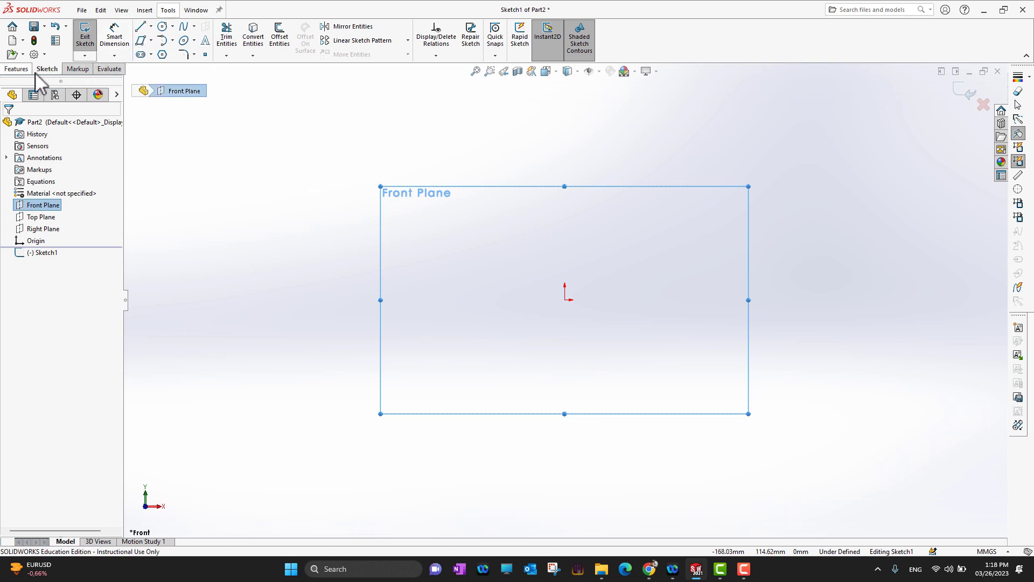
- Sketch two center-radius circles, one about 48.7 mm in radius far upper-left of the origin and one about 30.8 mm directly above it
left_click(173, 27)
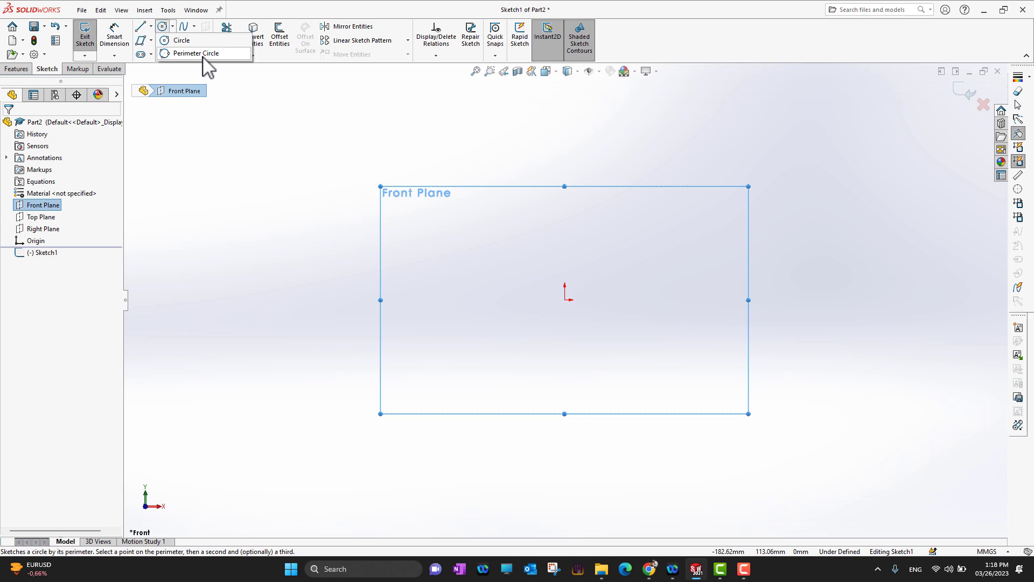
left_click(194, 41)
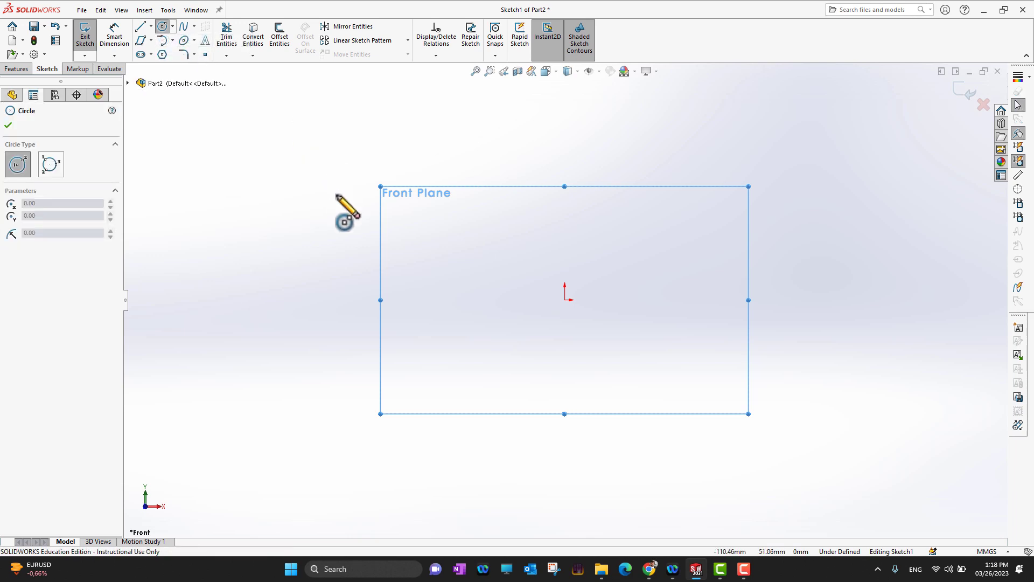
left_click(293, 187)
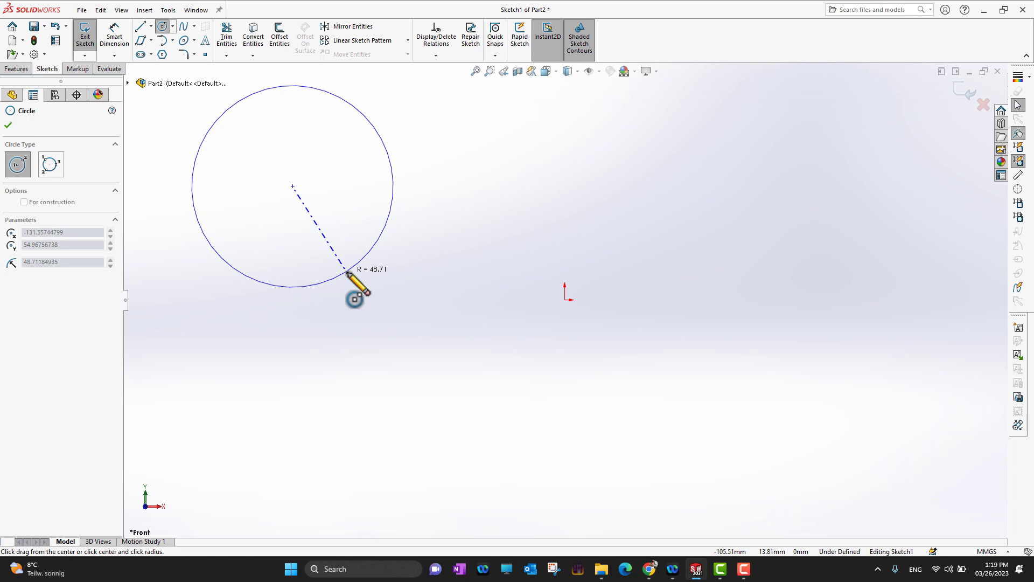
left_click(347, 273)
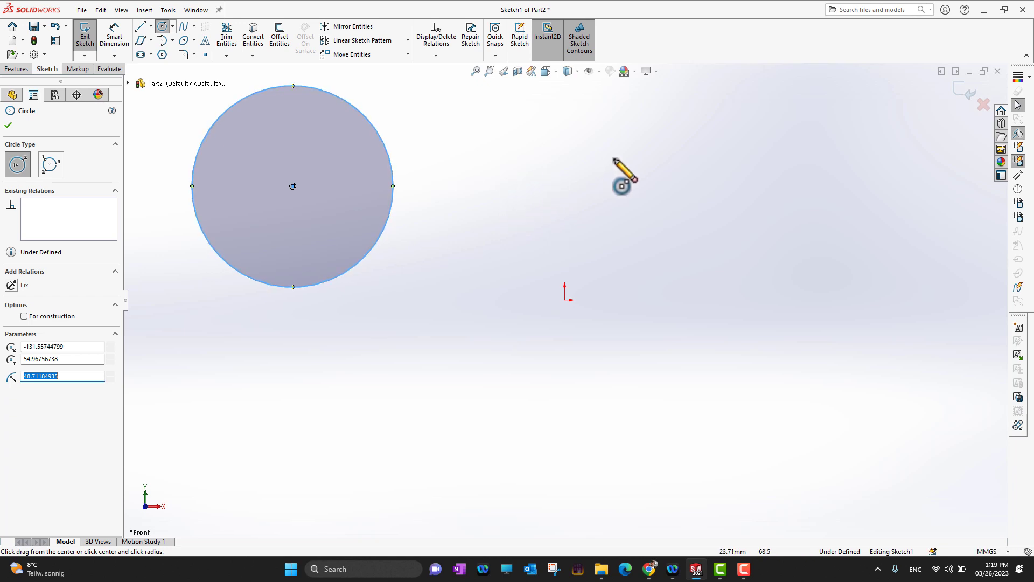
left_click(571, 162)
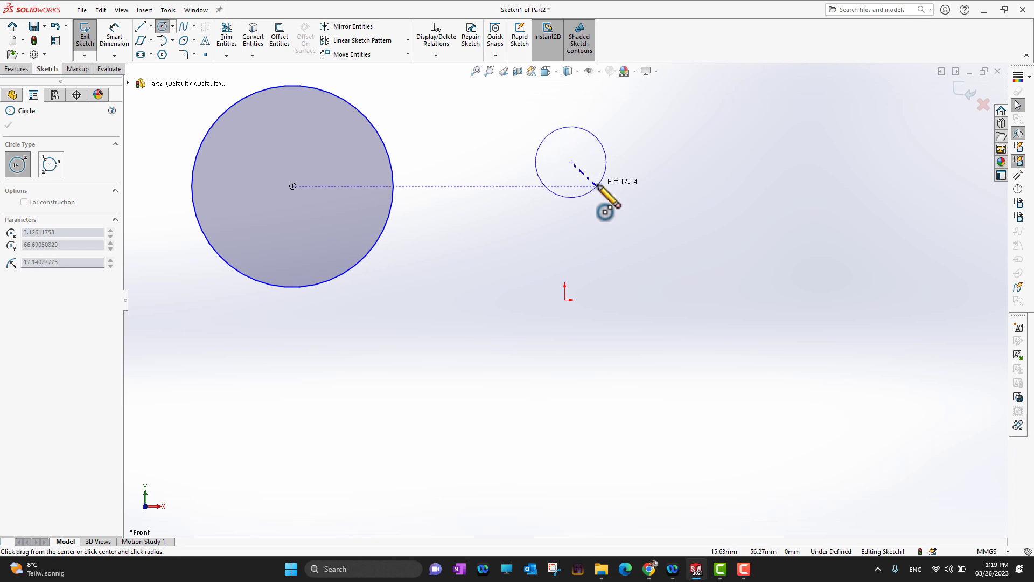
left_click(627, 194)
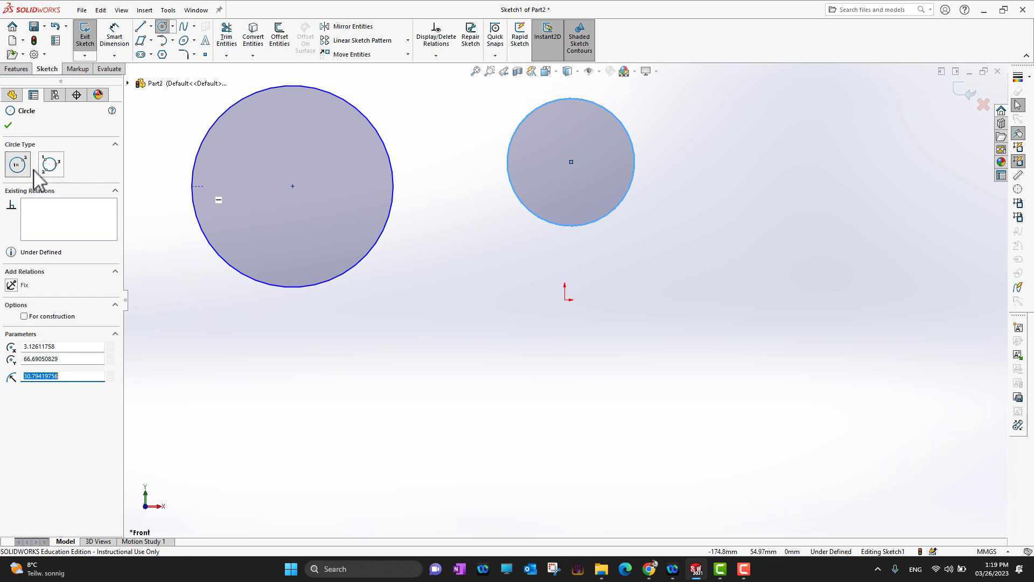
- Sketch a three-point perimeter circle of about 38.1 mm radius below and left of the origin, and add a Fix relation to it
left_click(57, 171)
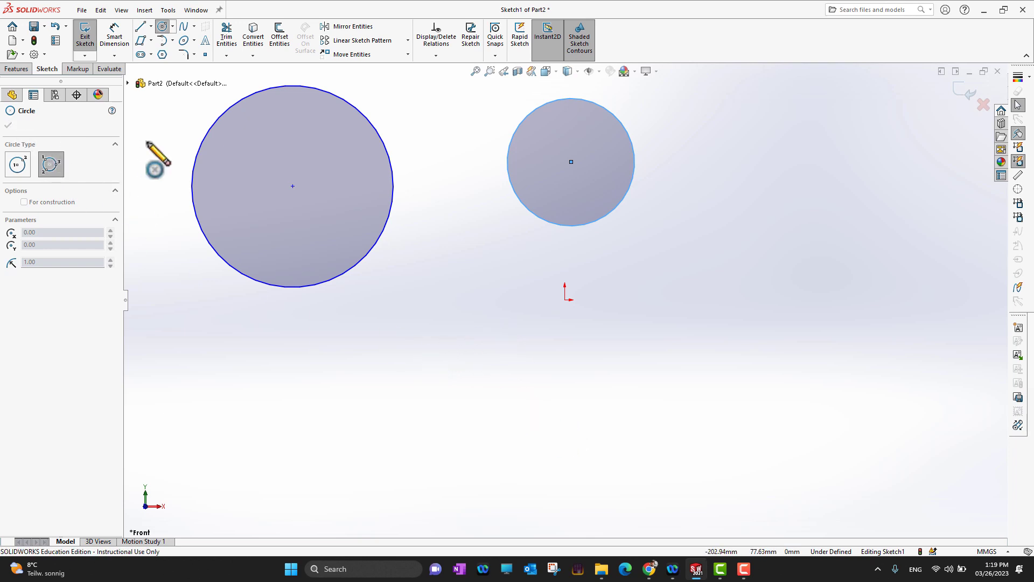
left_click(967, 91)
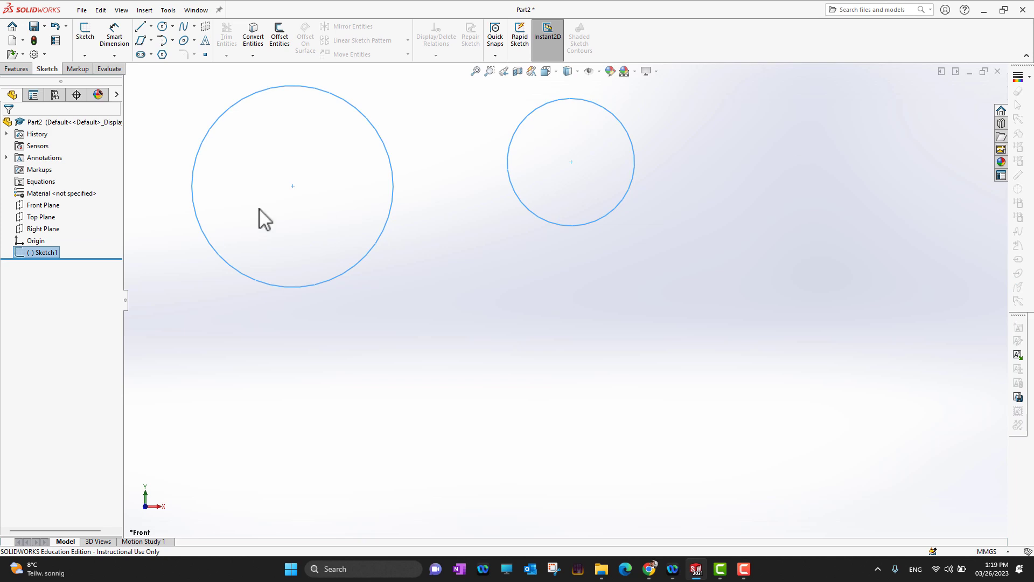
left_click(172, 27)
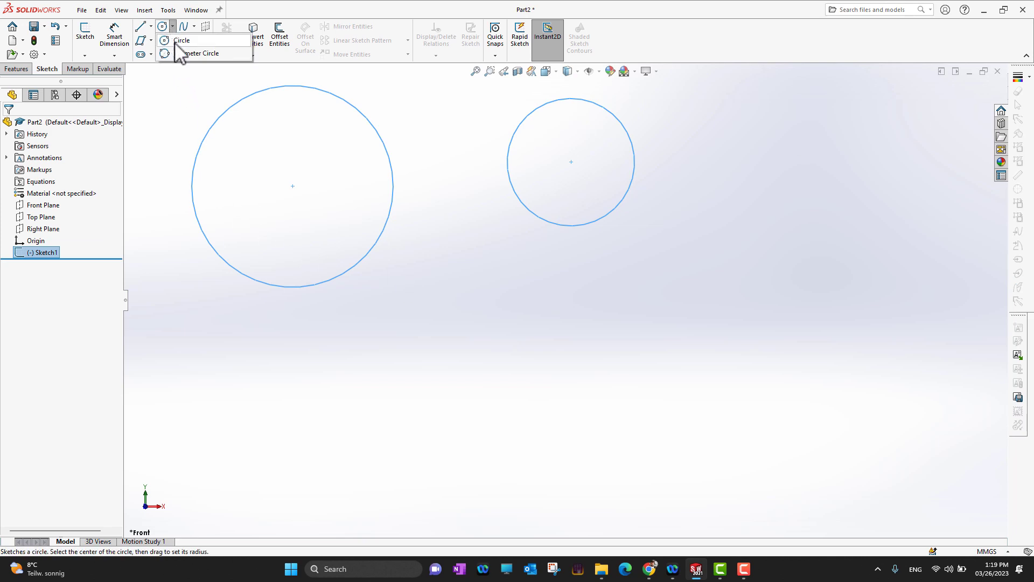
left_click(196, 53)
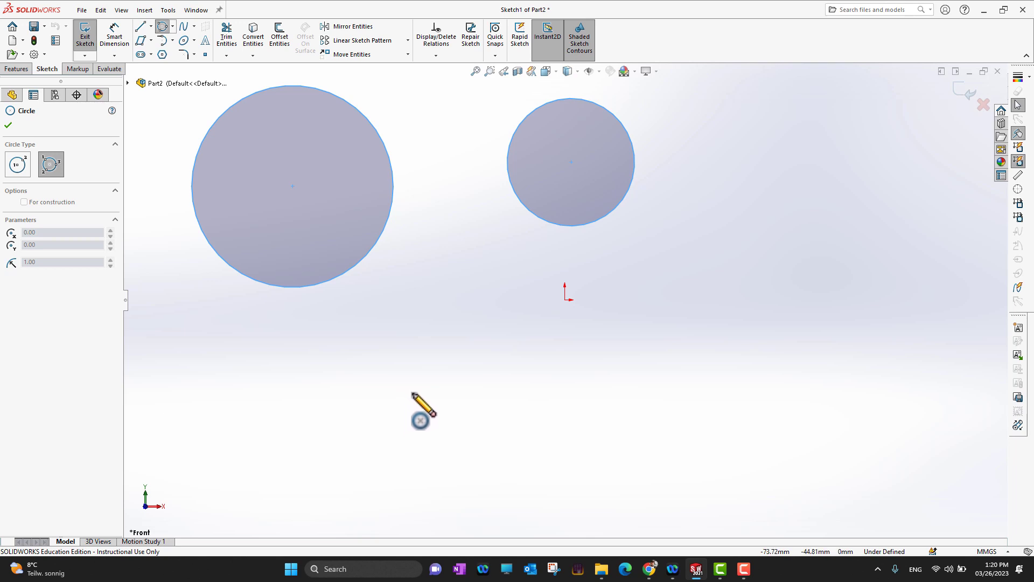
left_click(412, 392)
left_click(476, 331)
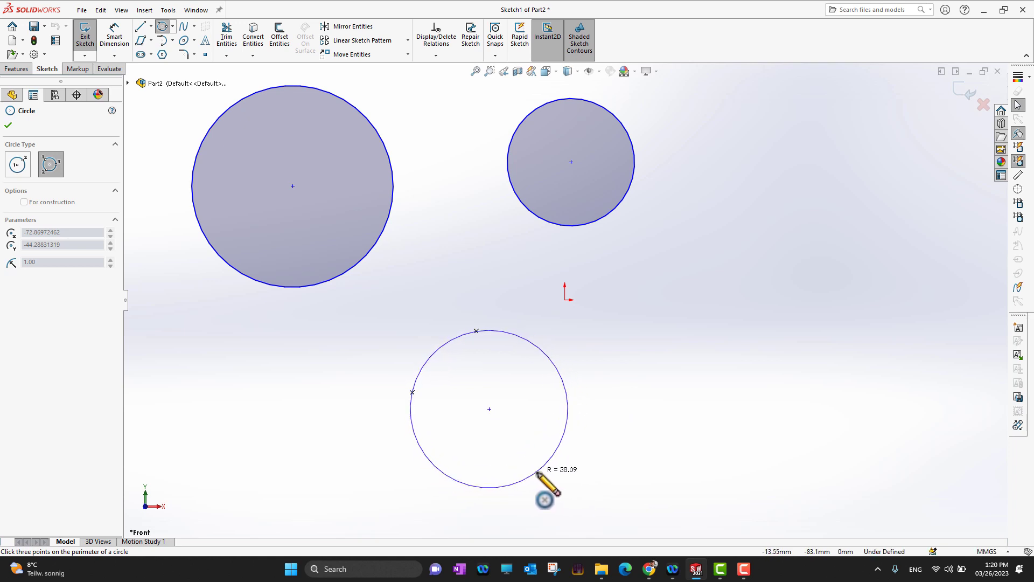
left_click(539, 468)
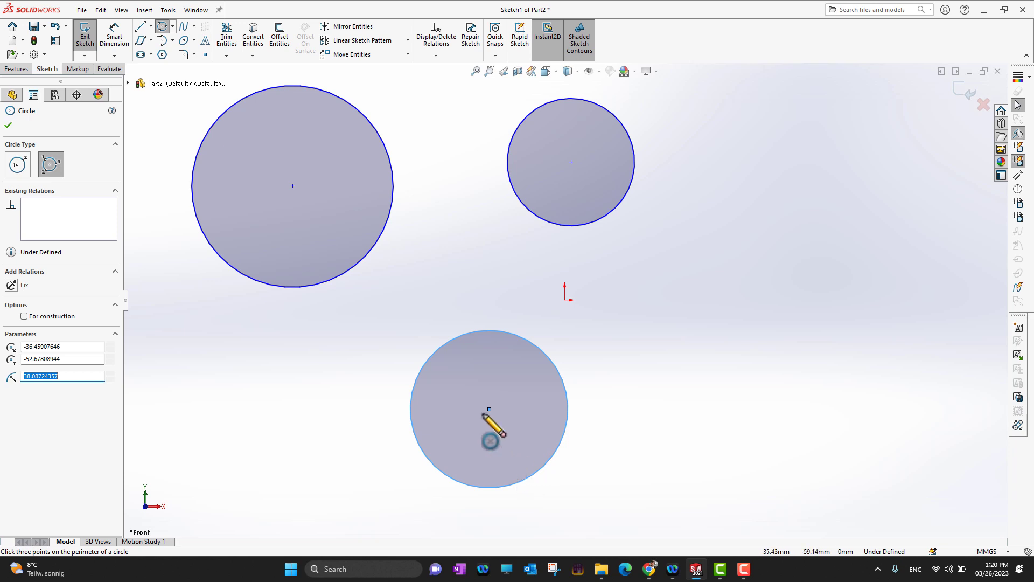
left_click(10, 285)
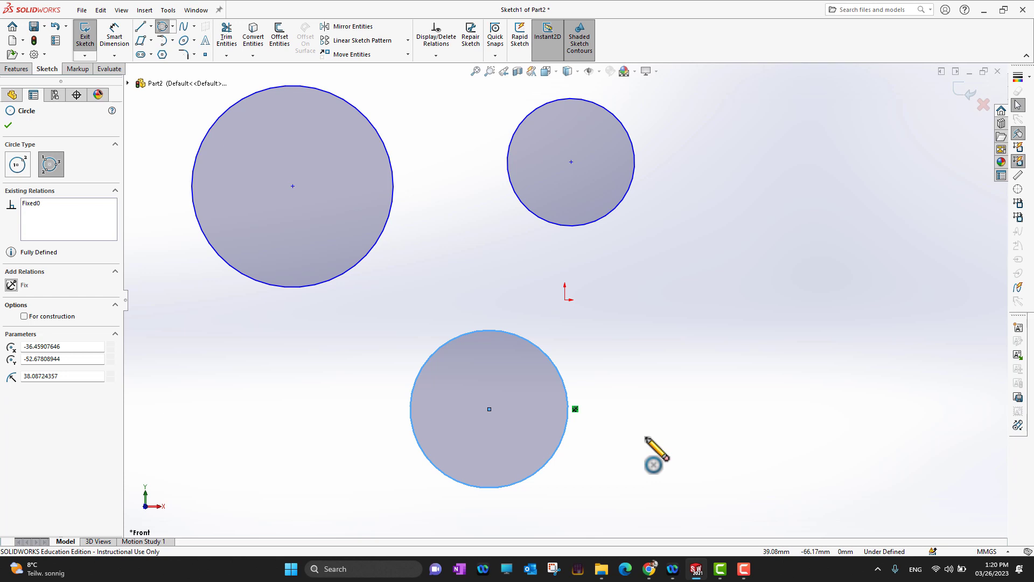
left_click(8, 126)
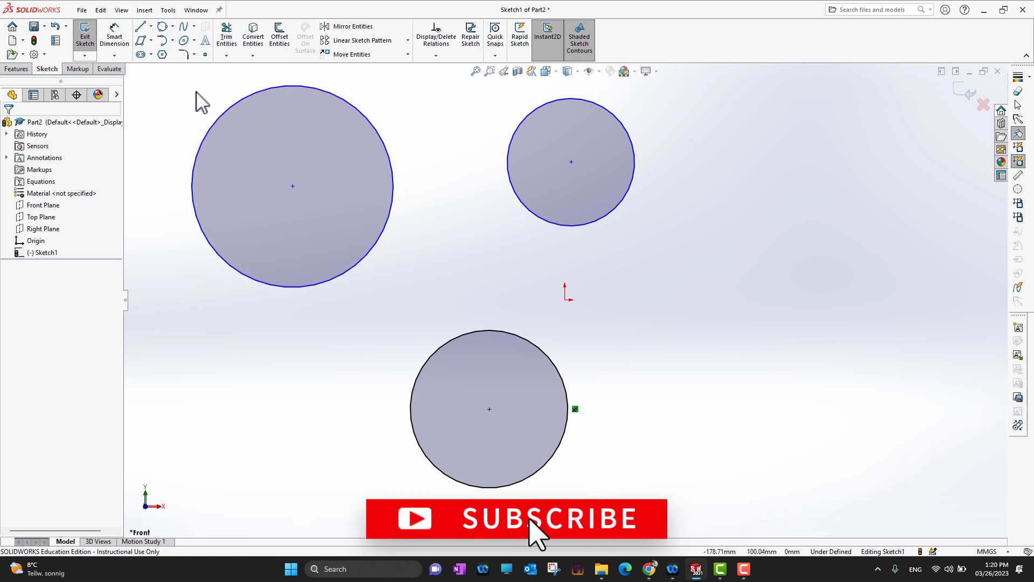
- Sketch a centerpoint arc of about 45.6 mm radius below the largest circle and set its angle to 60°
left_click(173, 40)
mouse_move(183, 48)
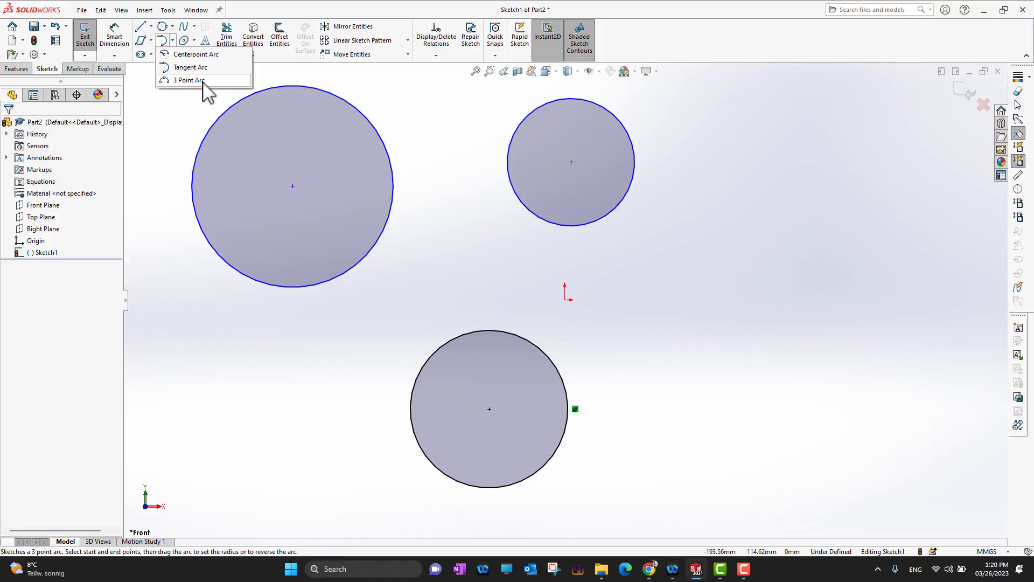
left_click(194, 57)
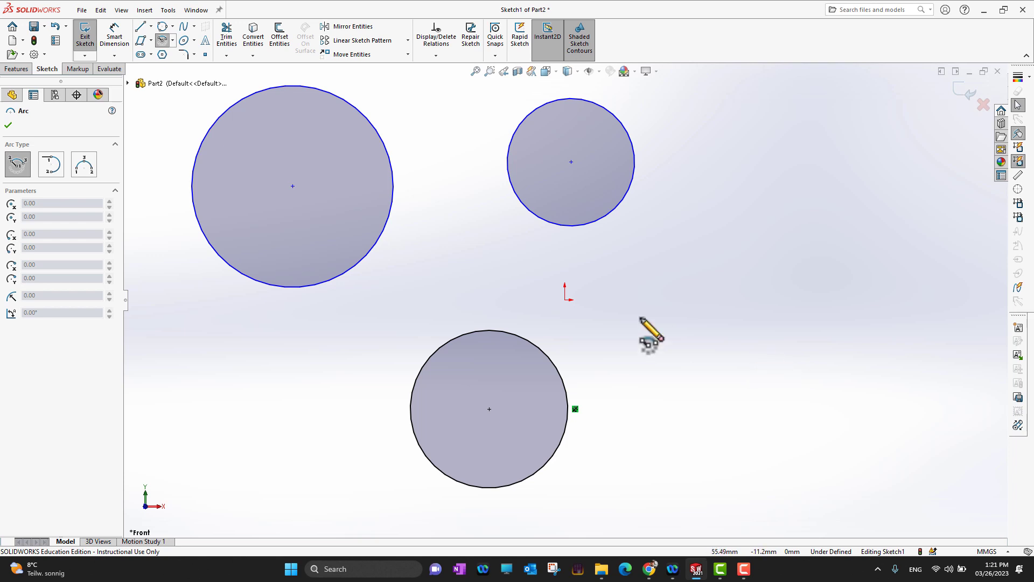
left_click(283, 434)
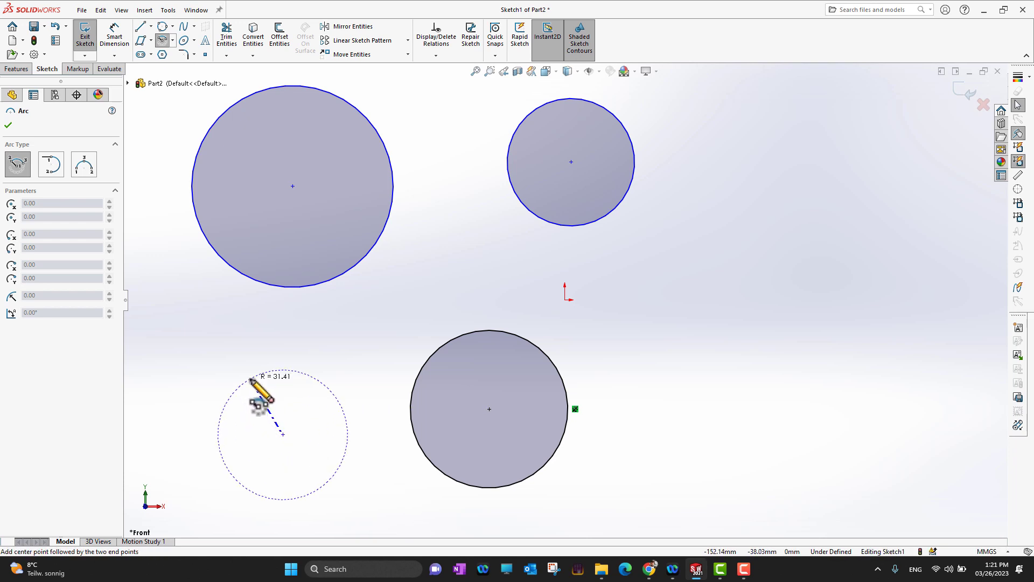
left_click(221, 363)
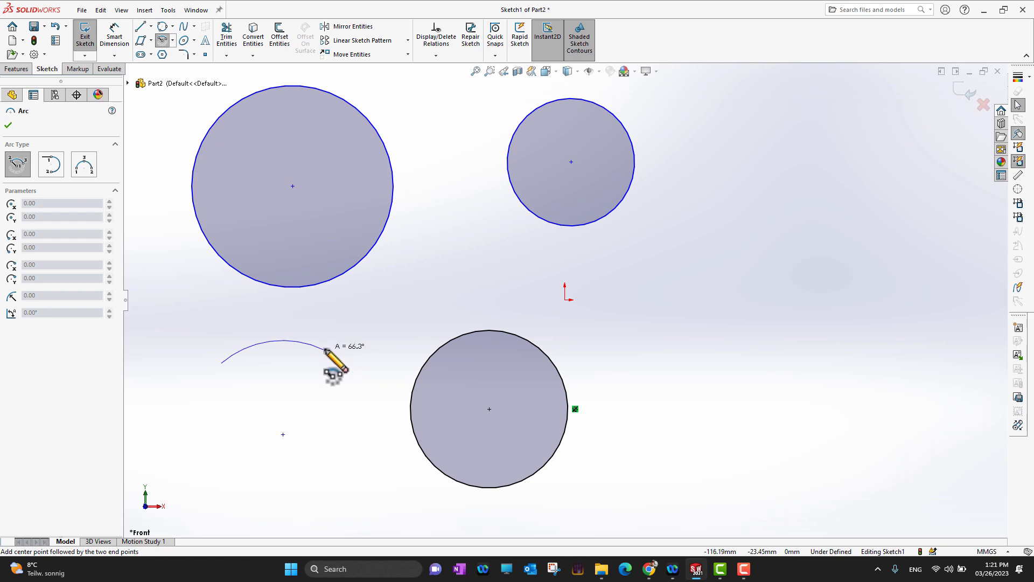
left_click(299, 342)
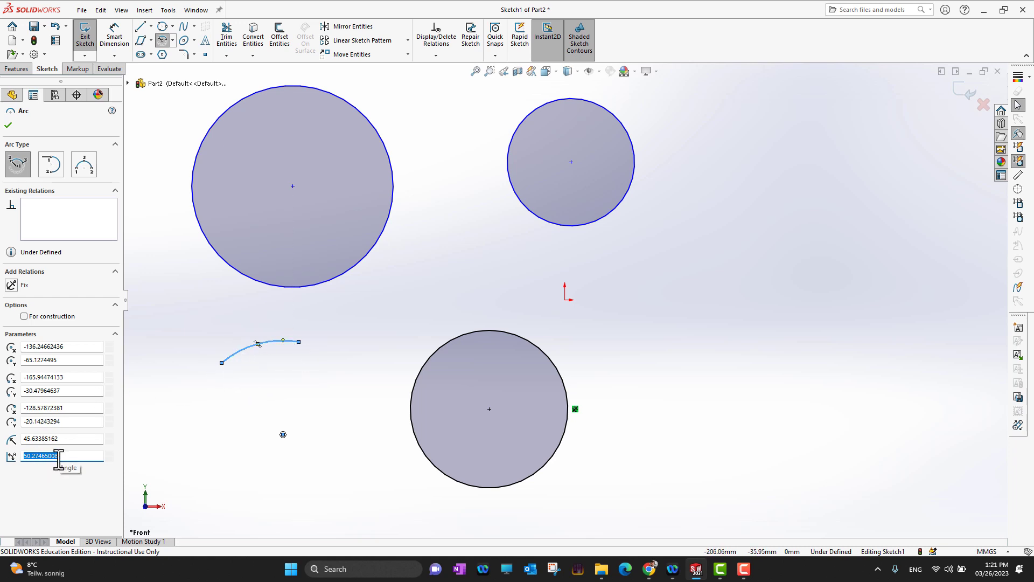
left_click(175, 434)
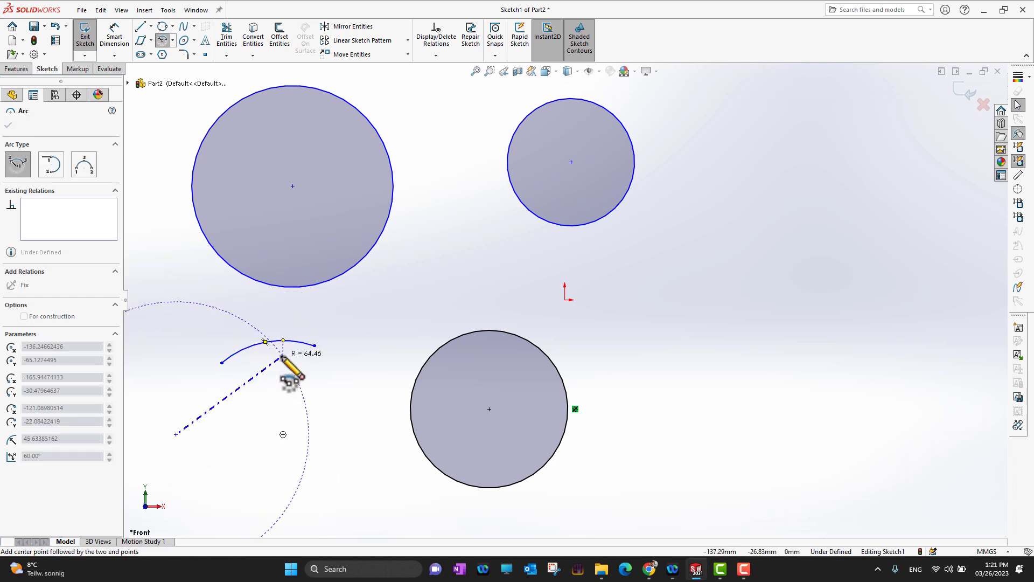
key("Escape")
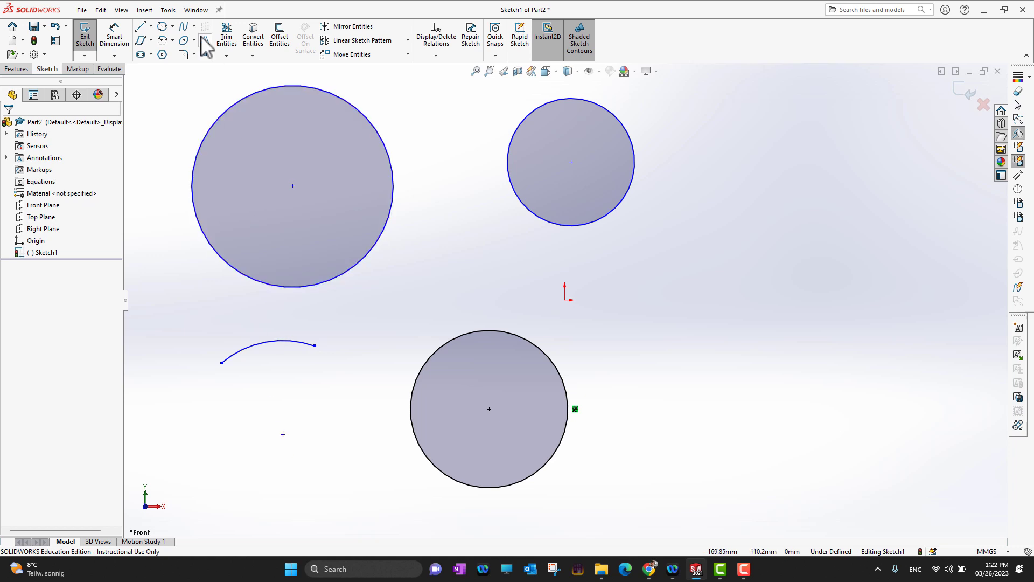
- Sketch a single, slightly rising line to the right of the origin, below the smallest circle
left_click(173, 40)
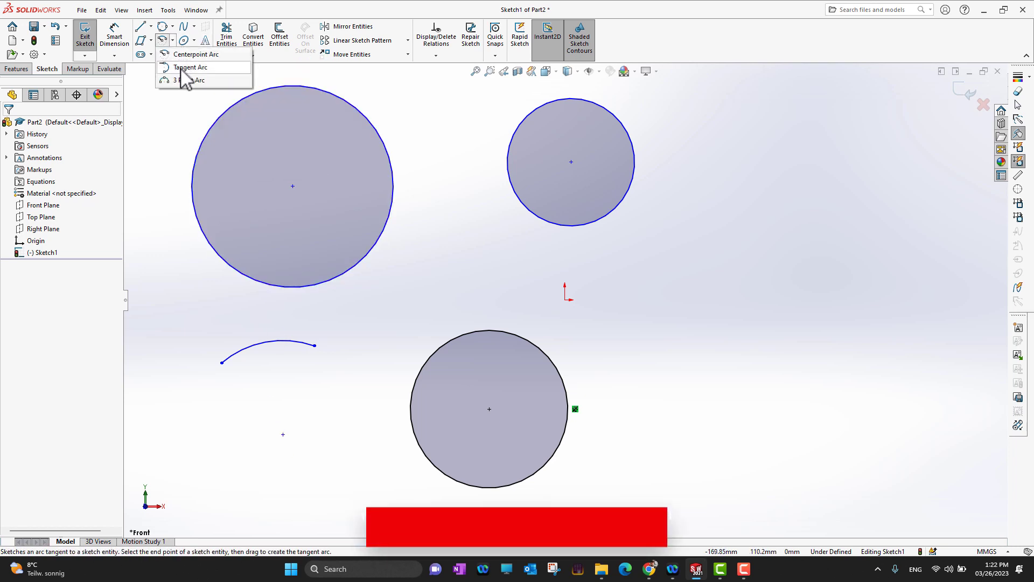
left_click(774, 319)
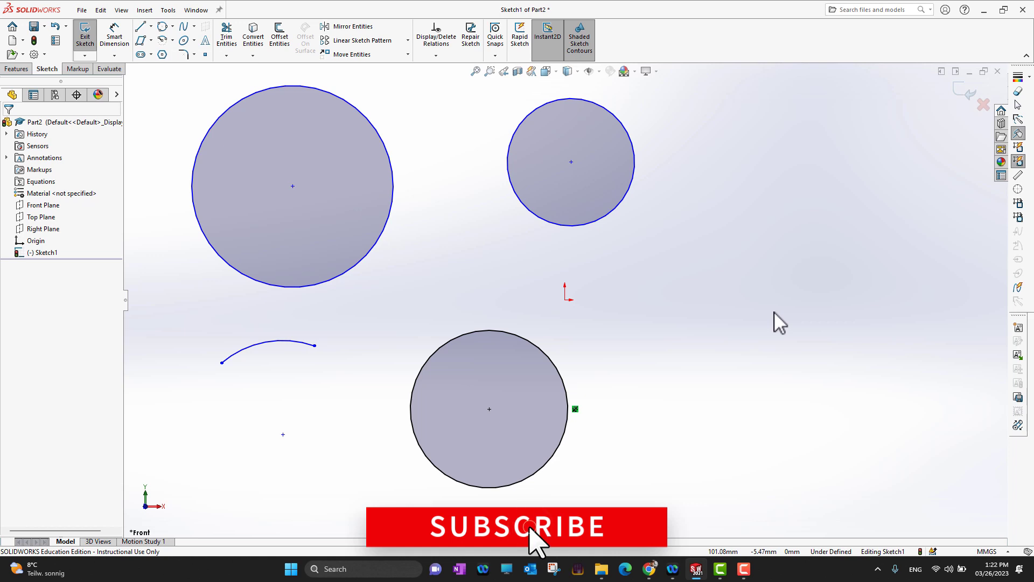
left_click(141, 28)
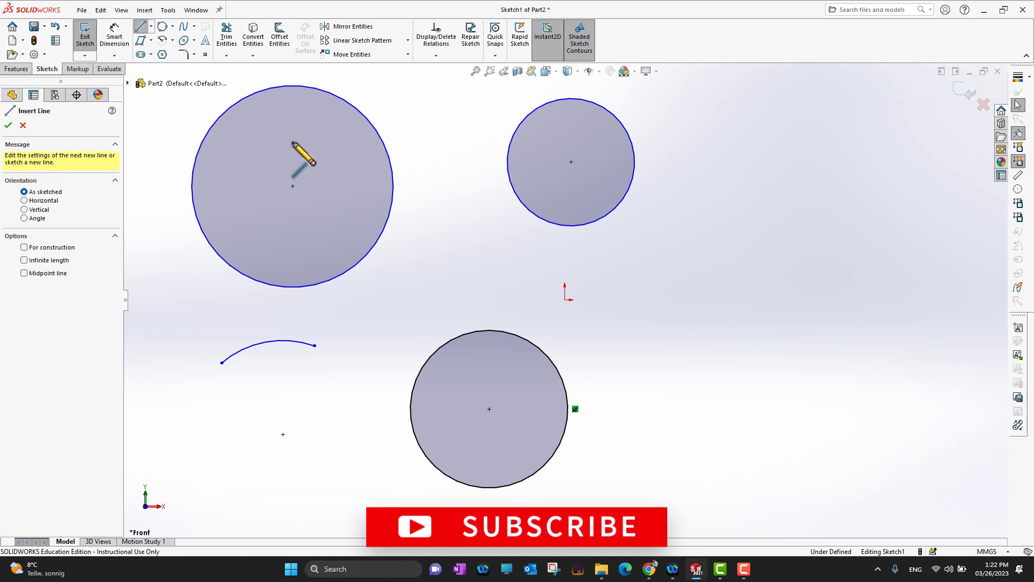
left_click(621, 267)
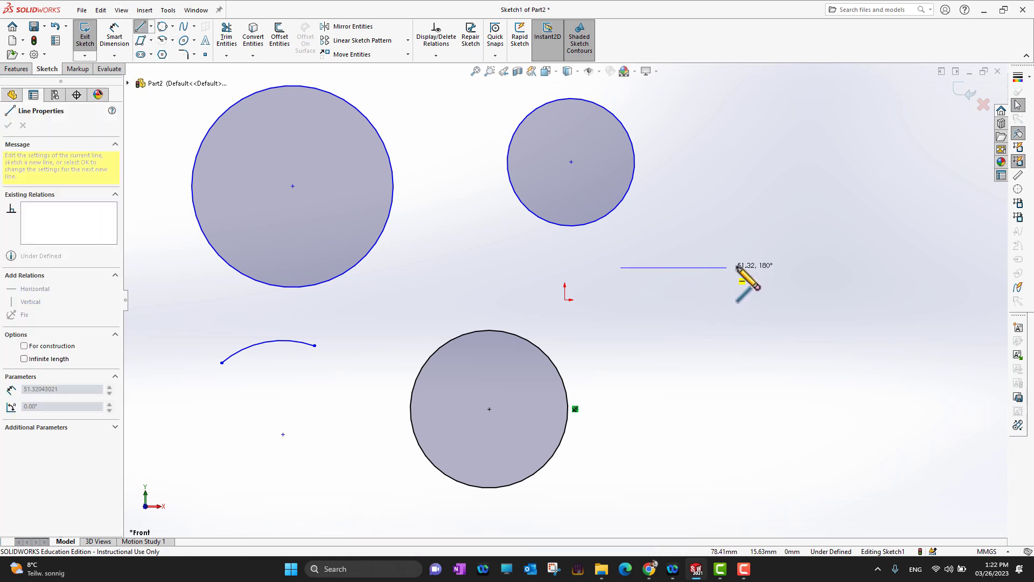
left_click(833, 261)
left_click(9, 125)
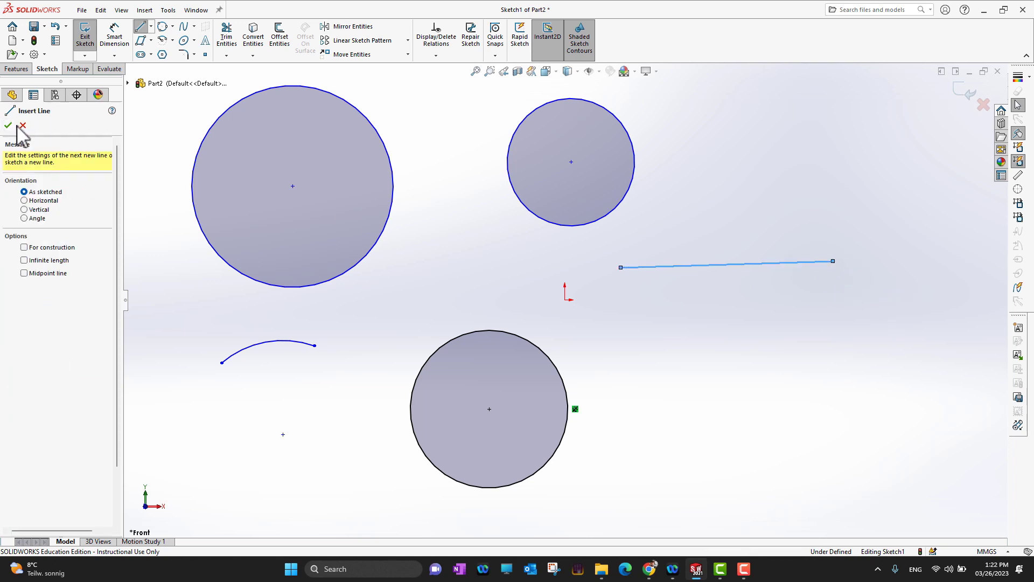
left_click(8, 126)
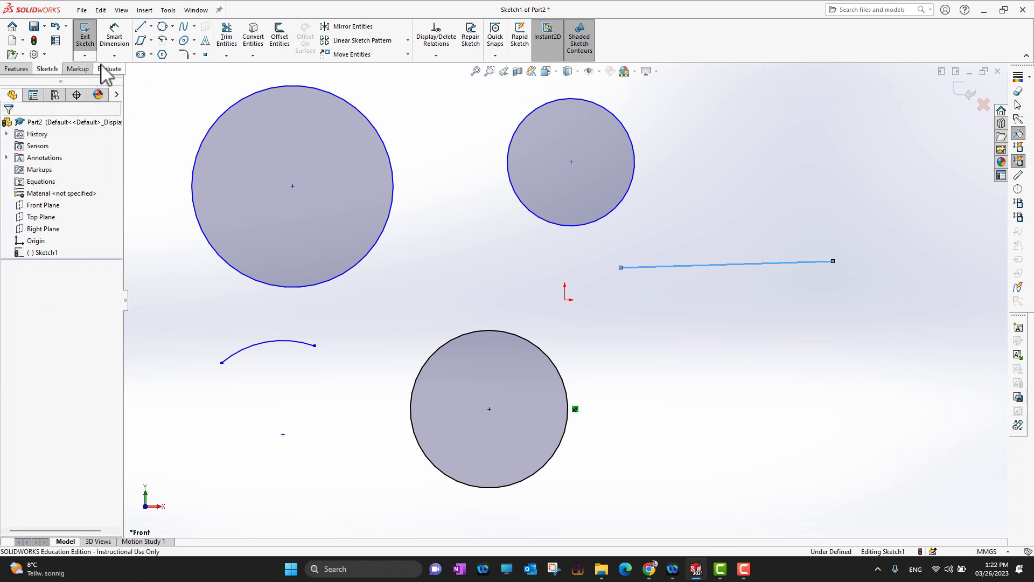
- Sketch a tangent arc from the line's right endpoint, curling up and around to an end point above the line
left_click(173, 40)
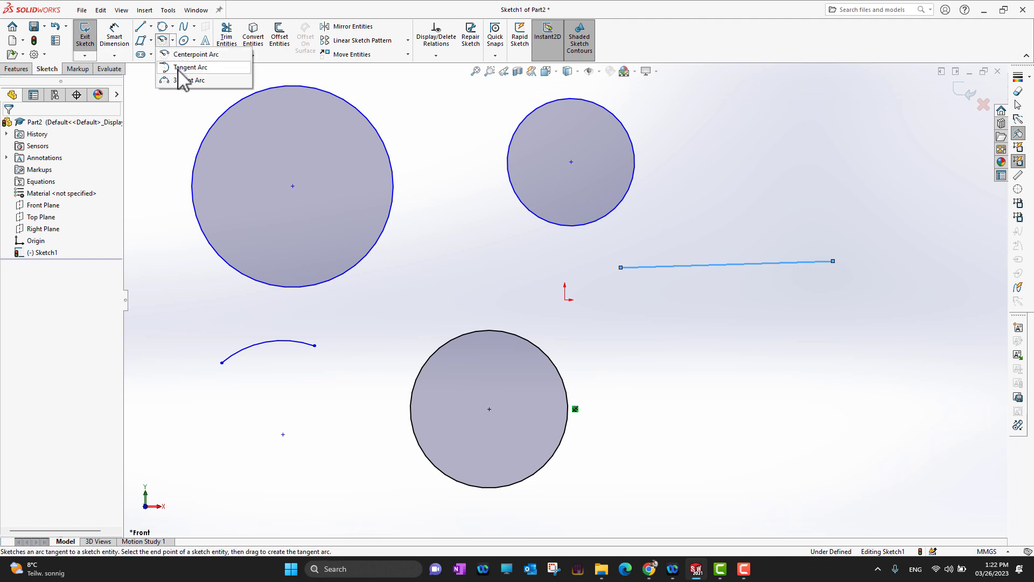
left_click(186, 64)
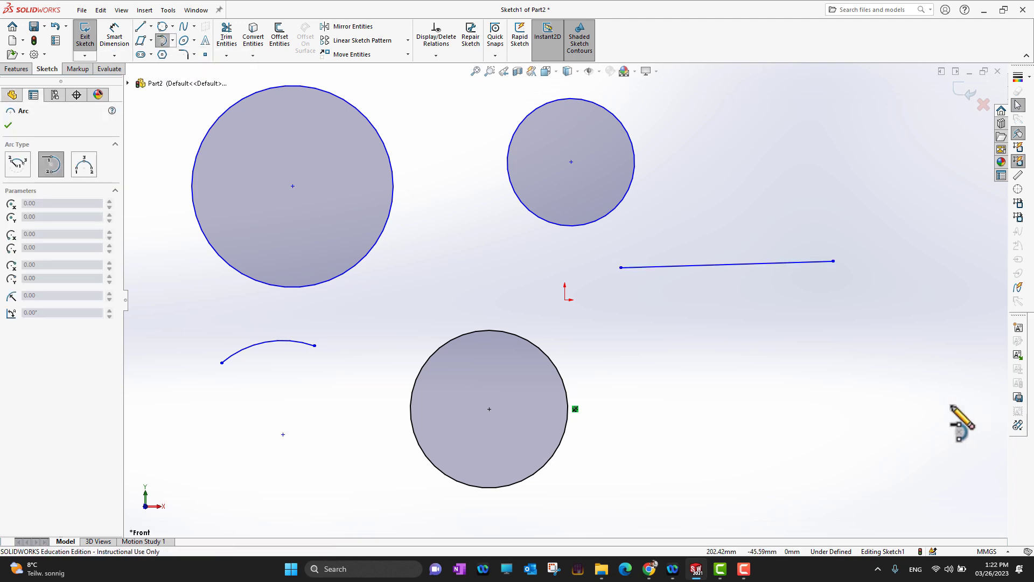
left_click(833, 262)
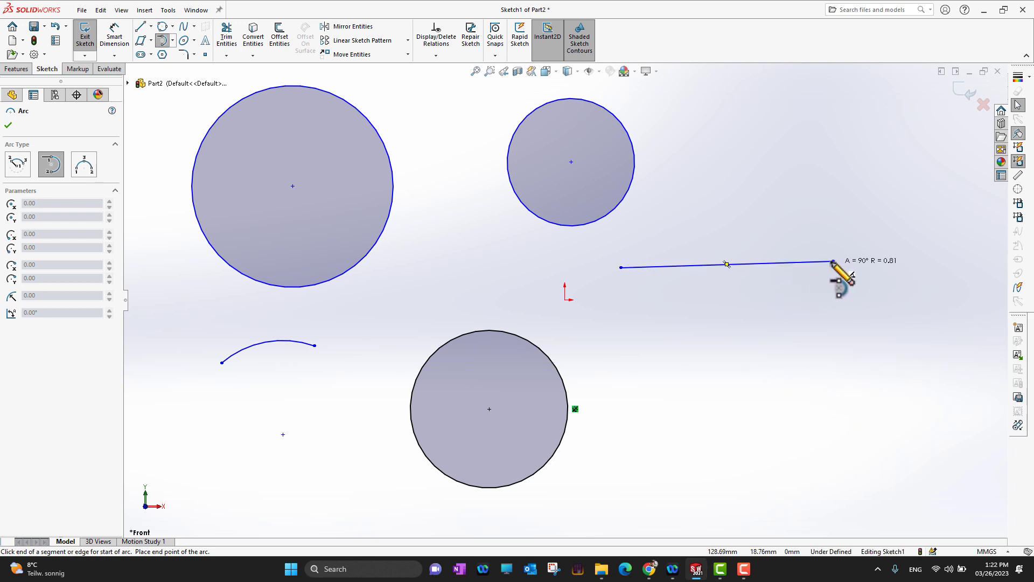
left_click(867, 190)
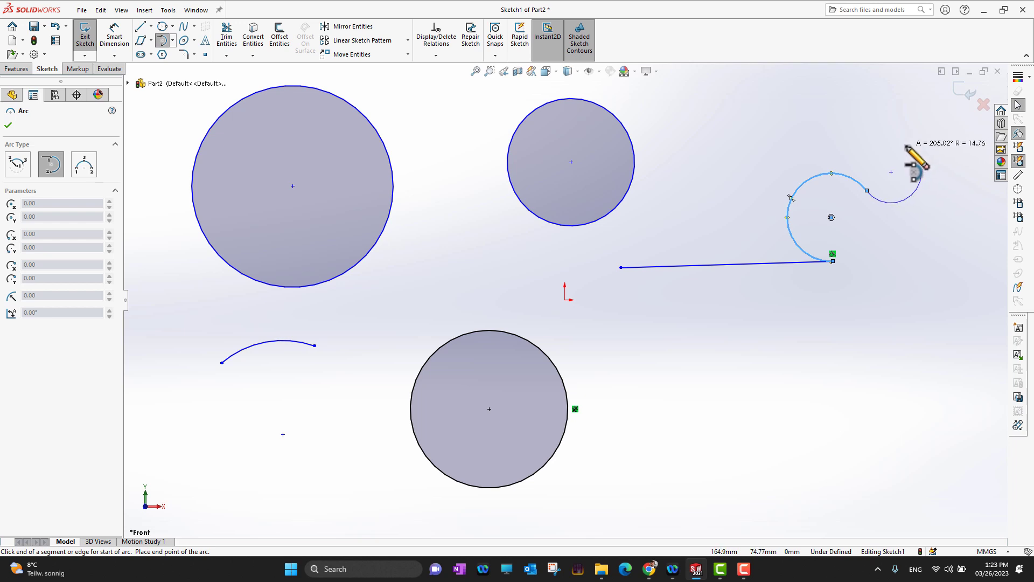
key("Escape")
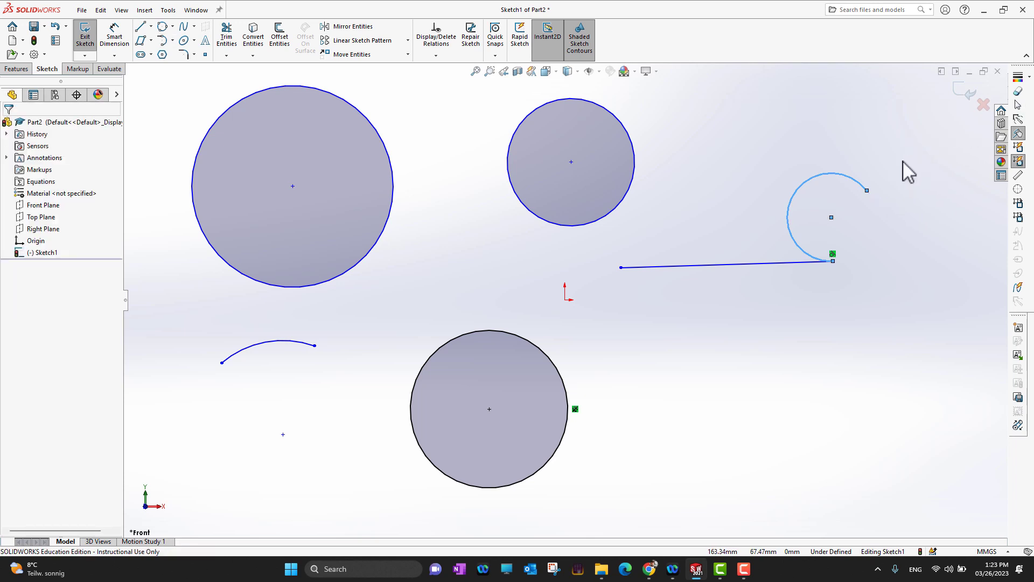
- Sketch a 3 point arc of about 35.8 mm radius to the right of the fixed circle, bulging downward, and end the arc command
left_click(172, 41)
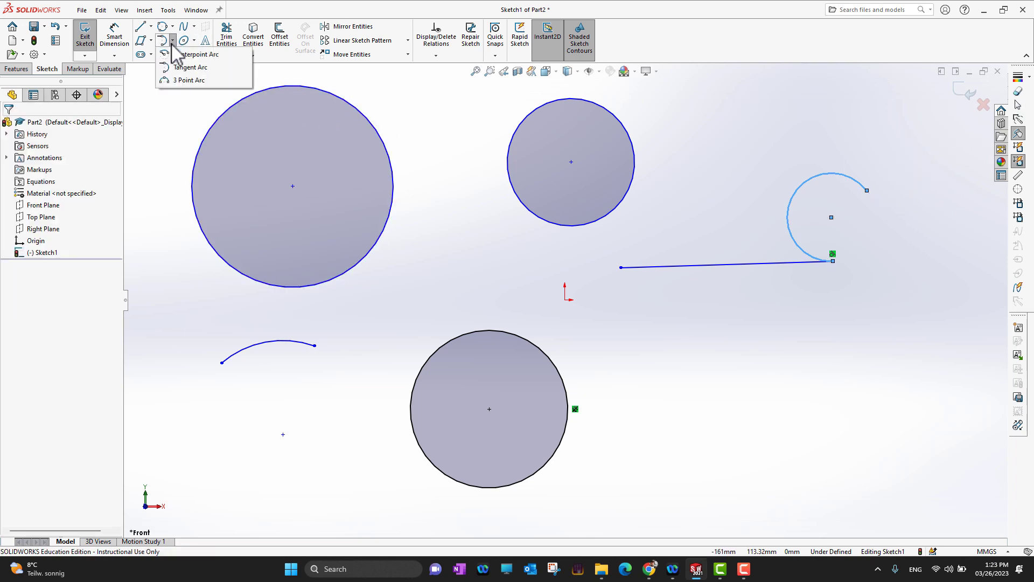
left_click(214, 81)
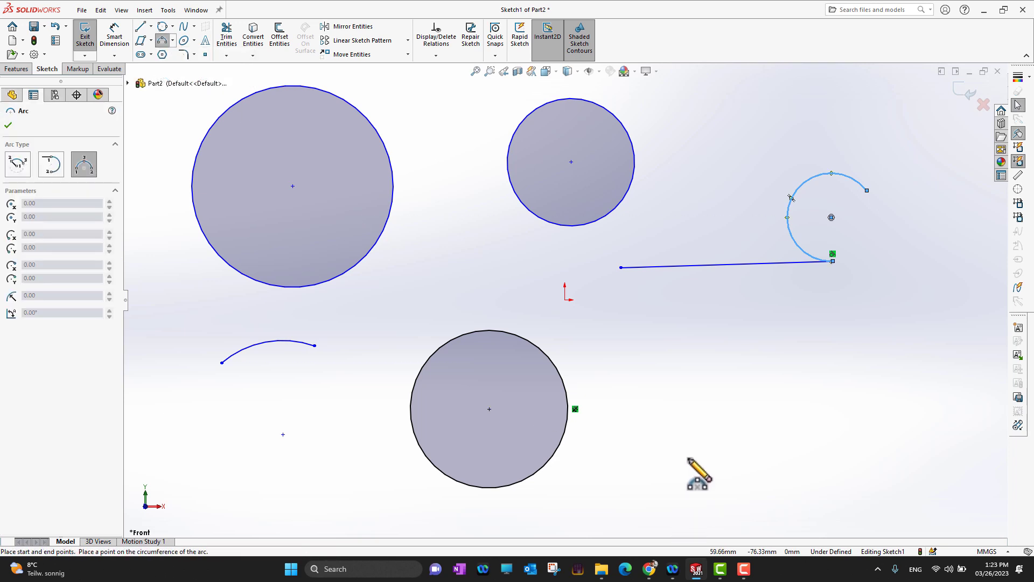
left_click(681, 422)
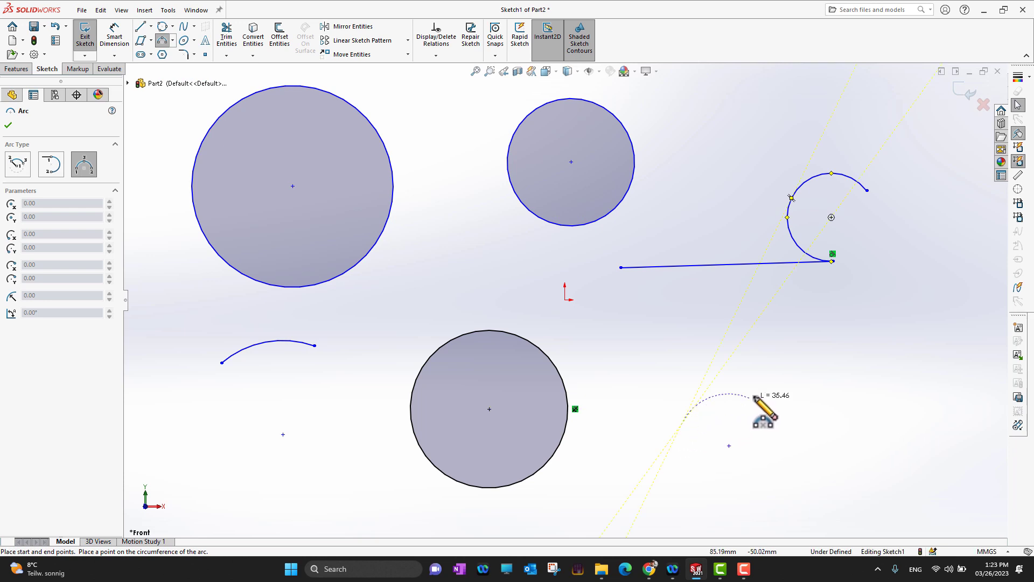
left_click(782, 355)
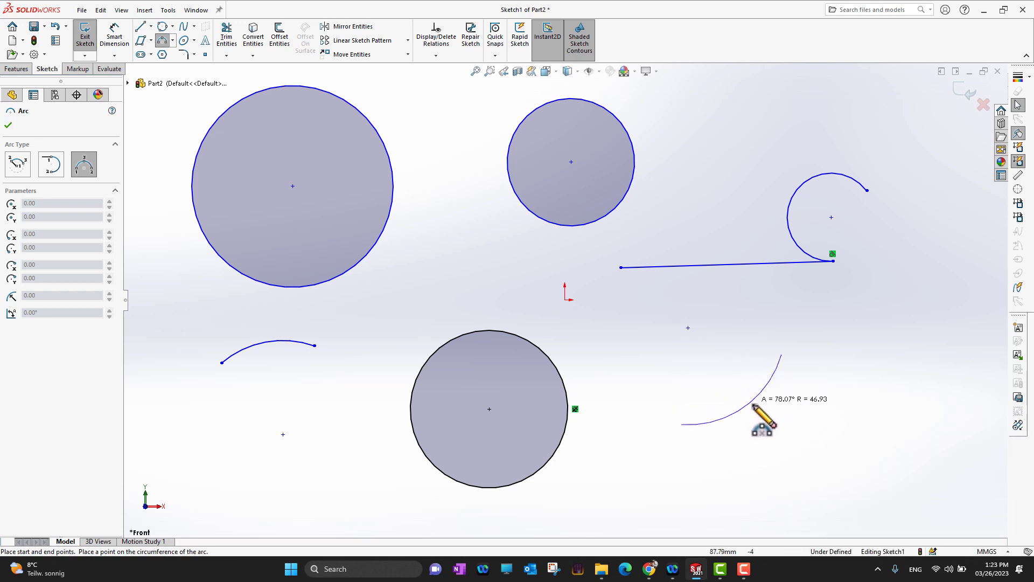
left_click(757, 410)
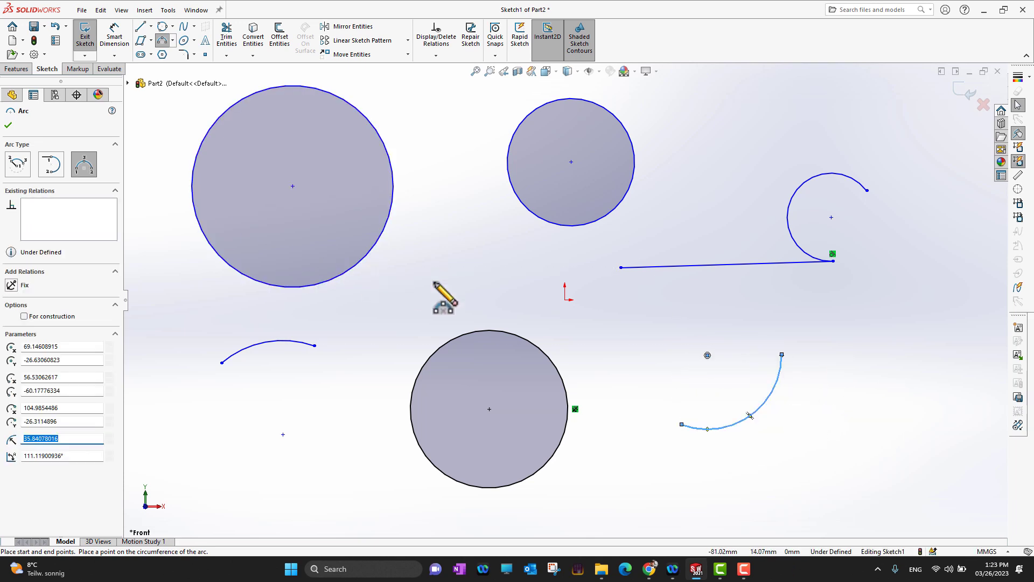
left_click(765, 397)
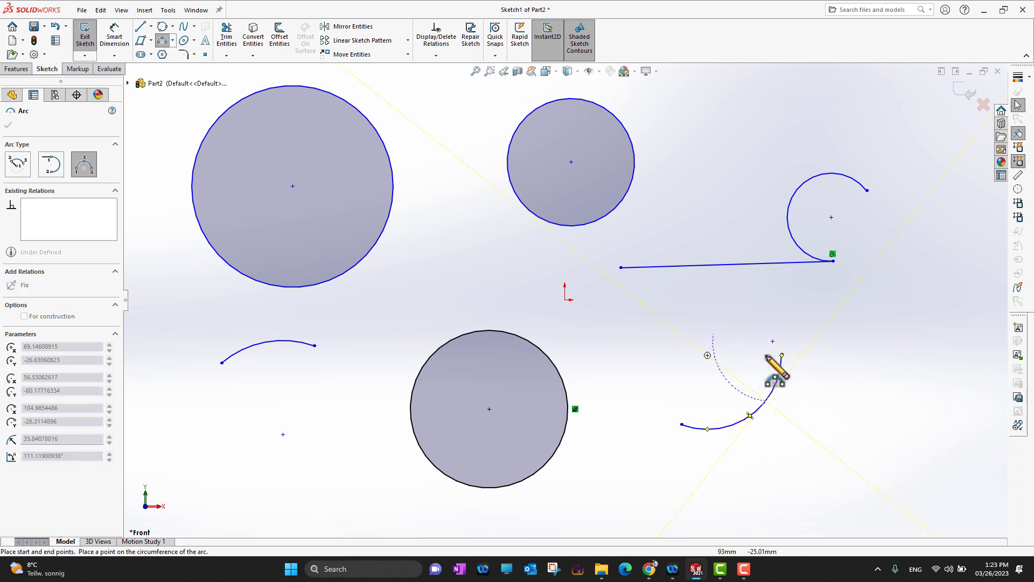
key("Escape")
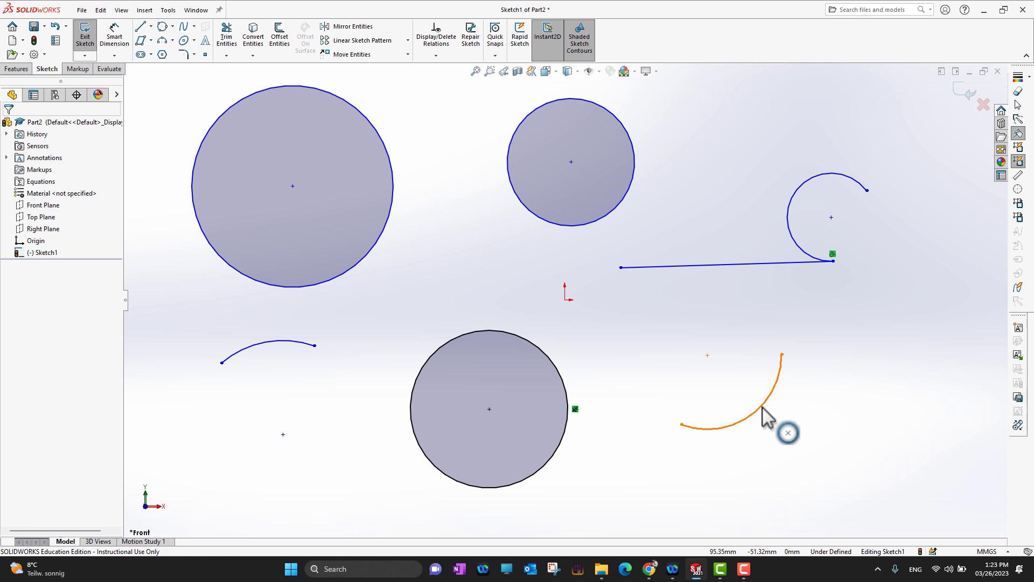
- Reshape the 3 point arc between its endpoints, first bulging further downward, finally curving upward with a radius of about 49.7 mm
left_click_drag(762, 407, 747, 385)
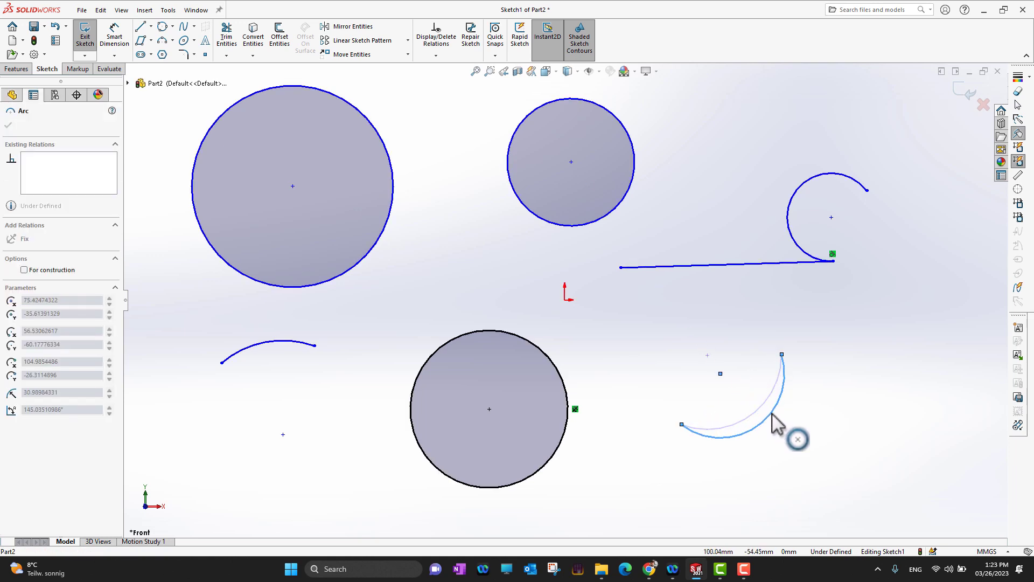
left_click_drag(774, 423, 773, 423)
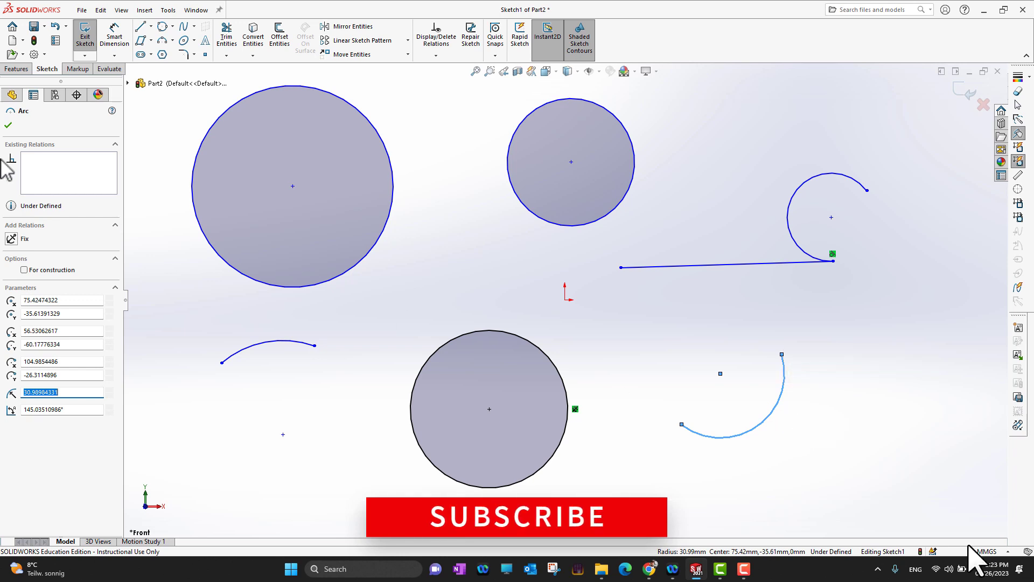
left_click(797, 433)
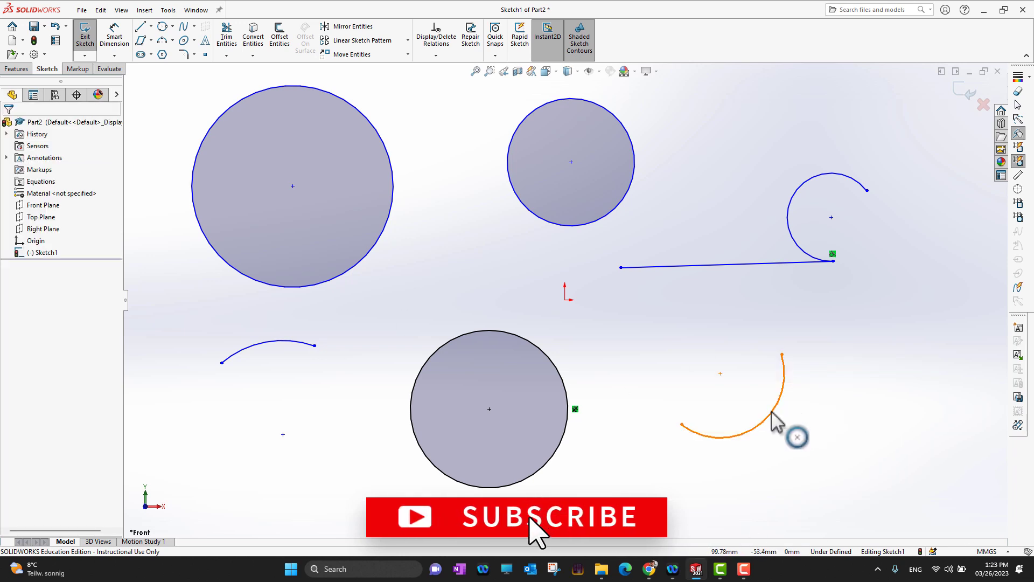
left_click_drag(772, 415, 723, 370)
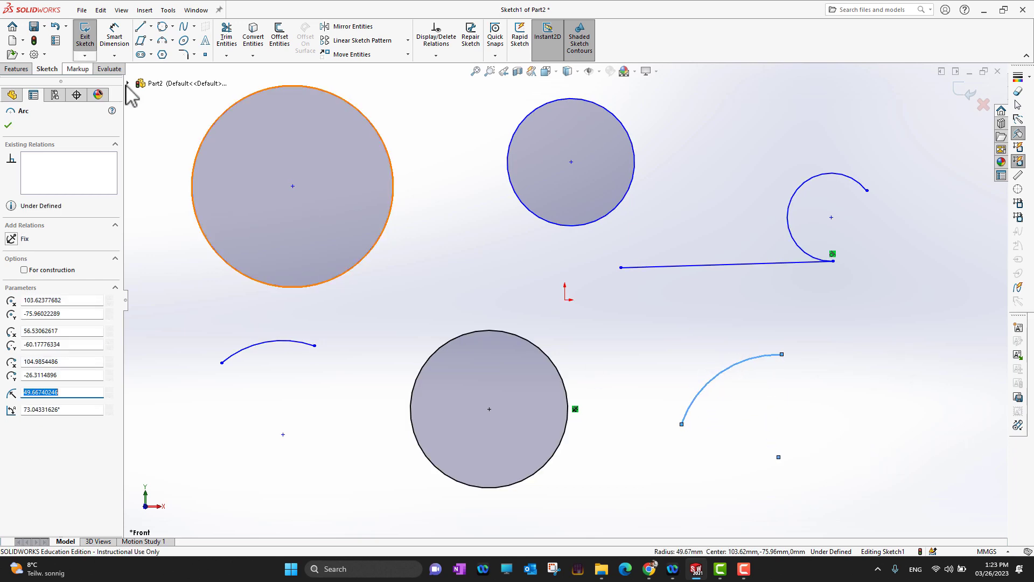
left_click(506, 264)
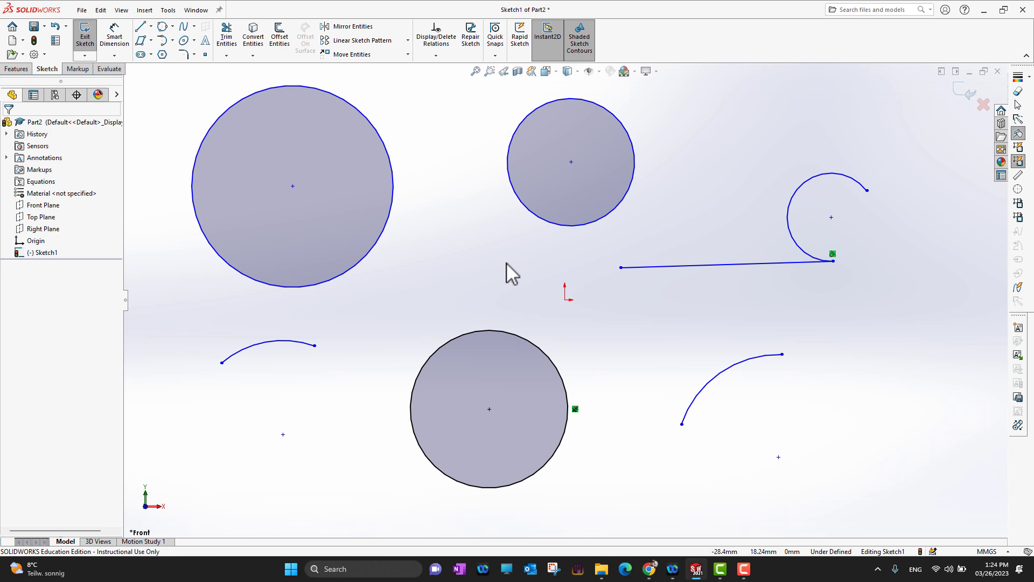
- Sketch a chain of three tangent arcs from the line's left endpoint, winding between the circles to just right of the centerpoint arc
left_click(172, 41)
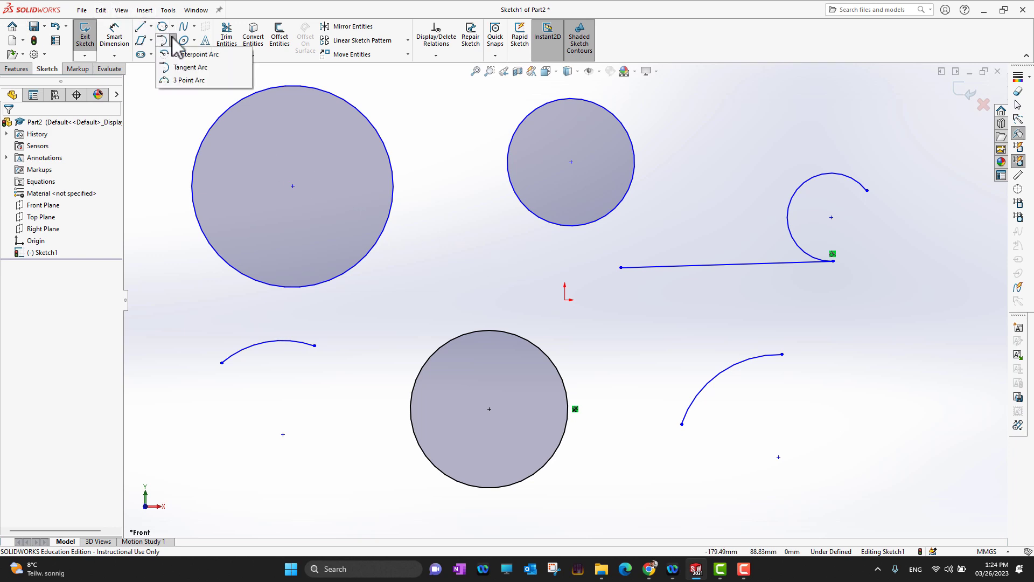
left_click(186, 68)
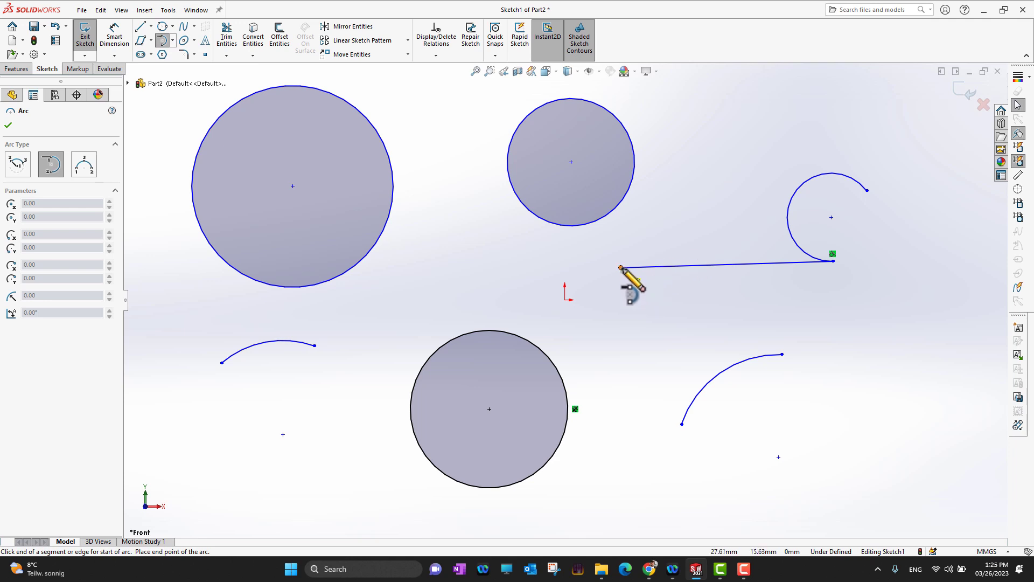
left_click(621, 267)
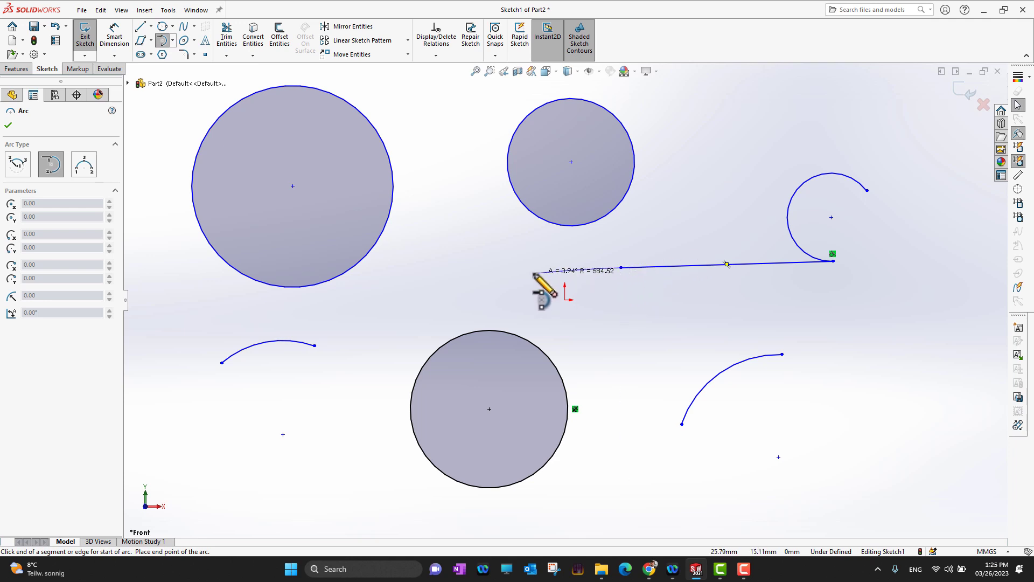
left_click(484, 230)
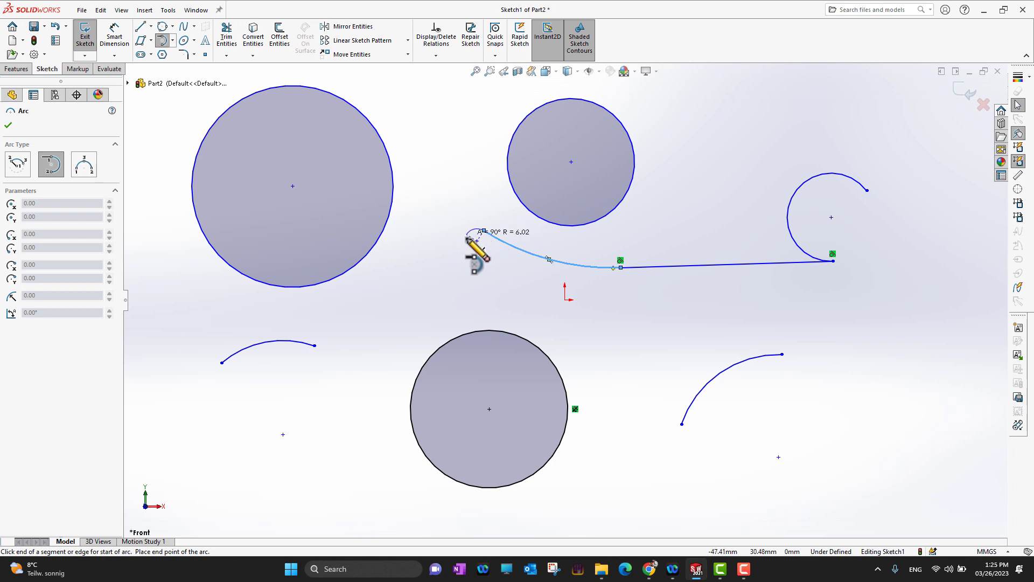
left_click(437, 305)
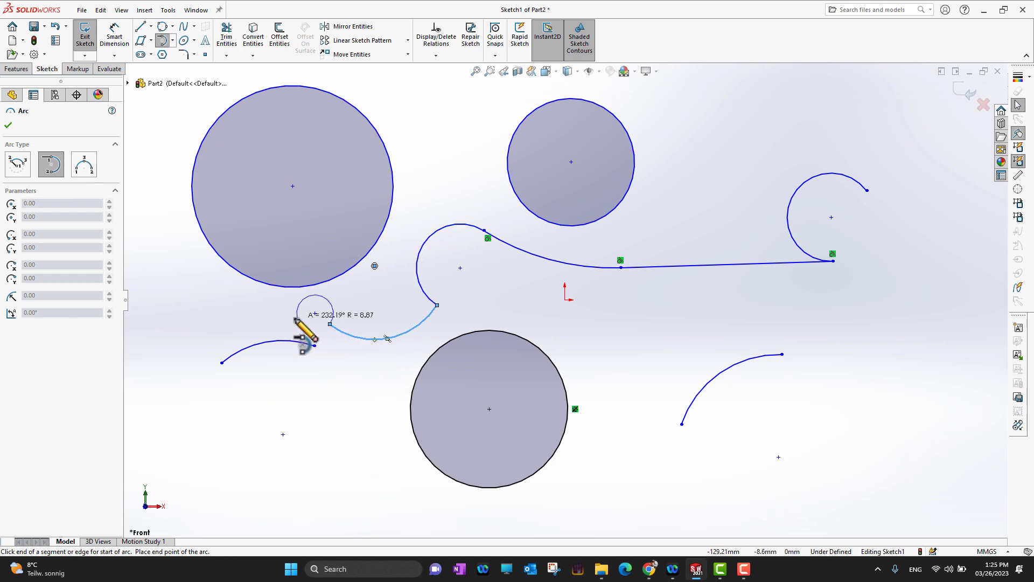
left_click(330, 324)
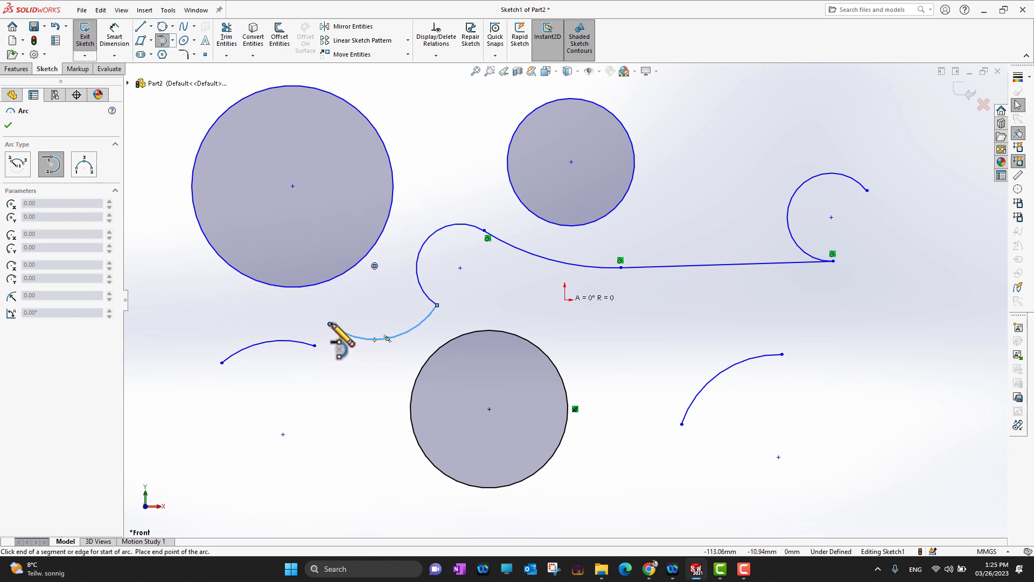
left_click(331, 324)
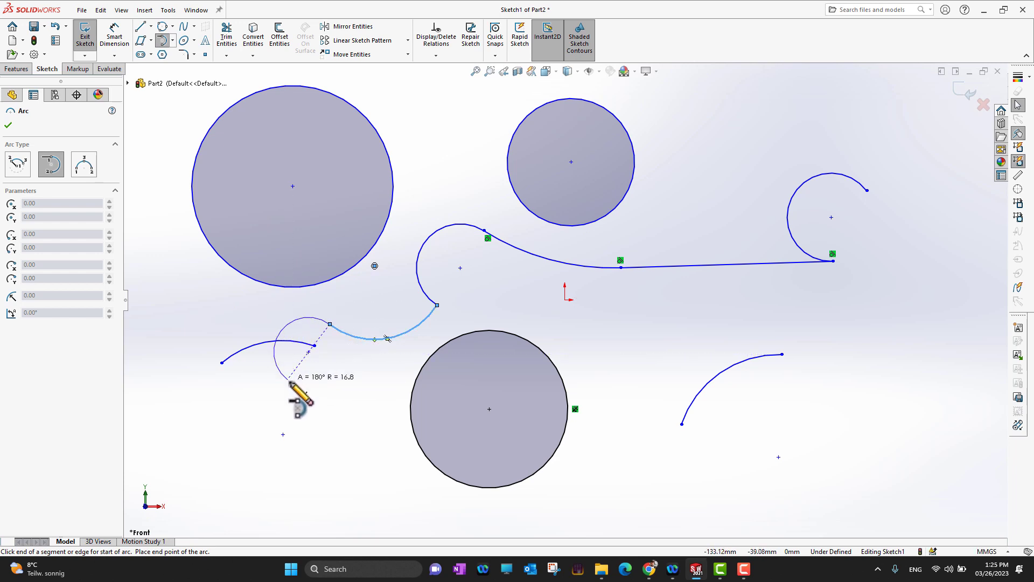
- Continue the chain with seven tangent arcs, looping below the centerpoint arc, back around the origin and ending below the line, and finish the command
left_click(282, 402)
left_click(375, 500)
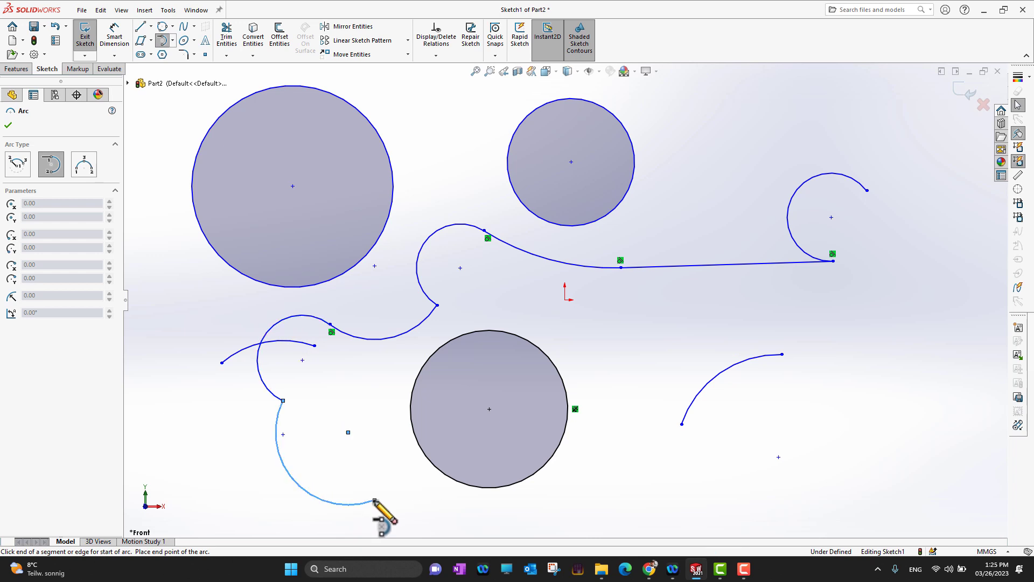
left_click(352, 409)
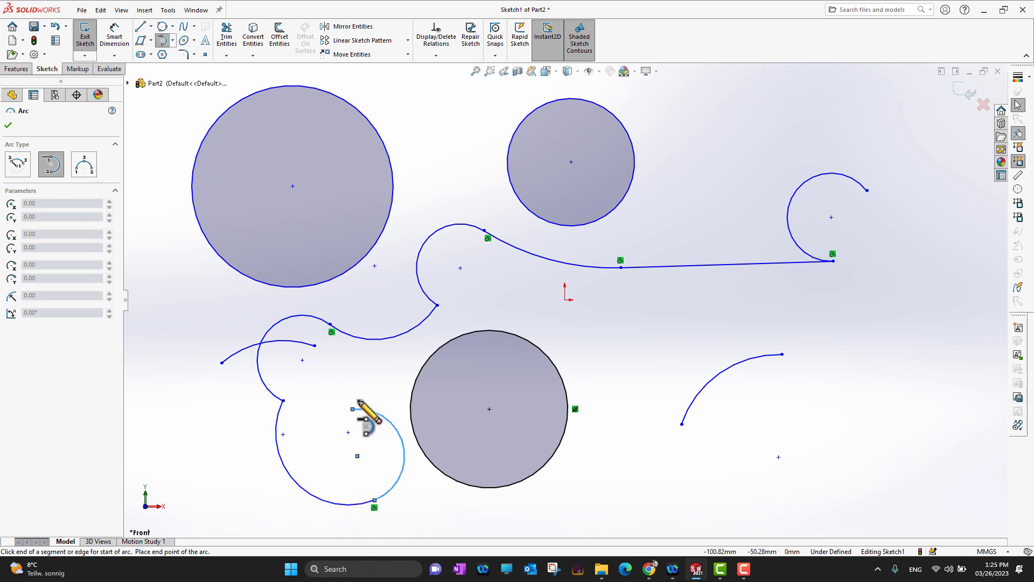
left_click(397, 294)
left_click(516, 301)
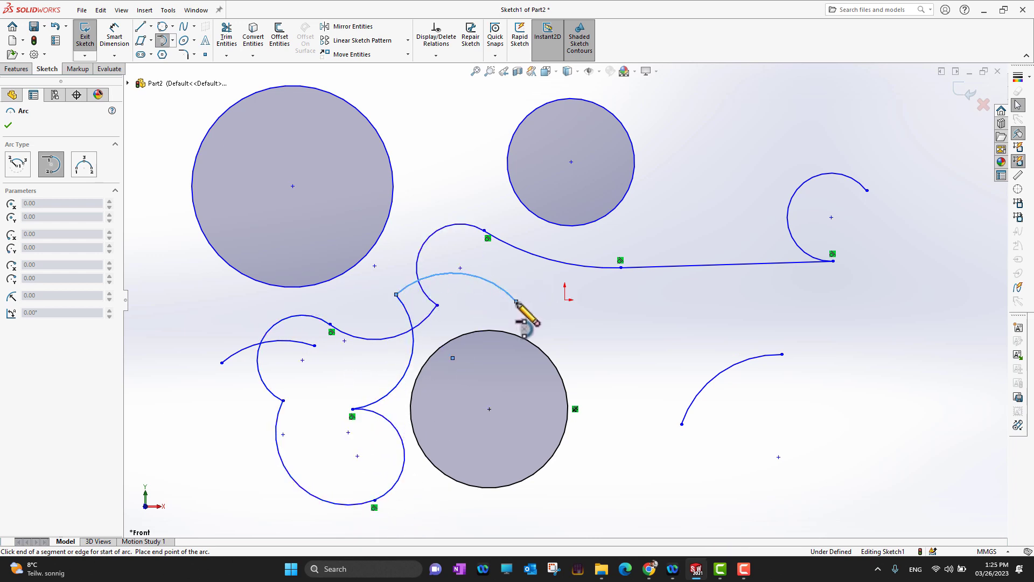
left_click(600, 234)
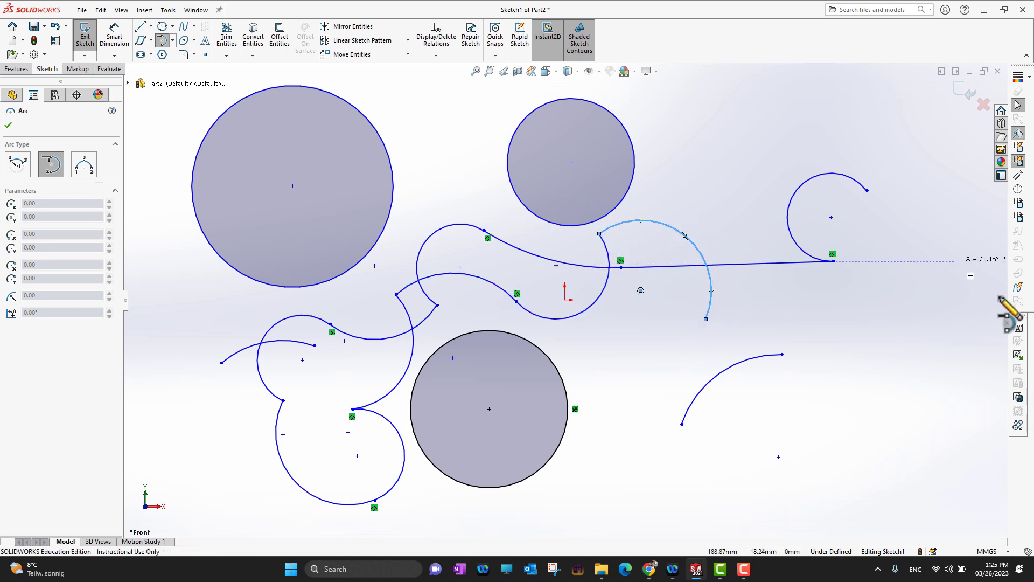
key("Escape")
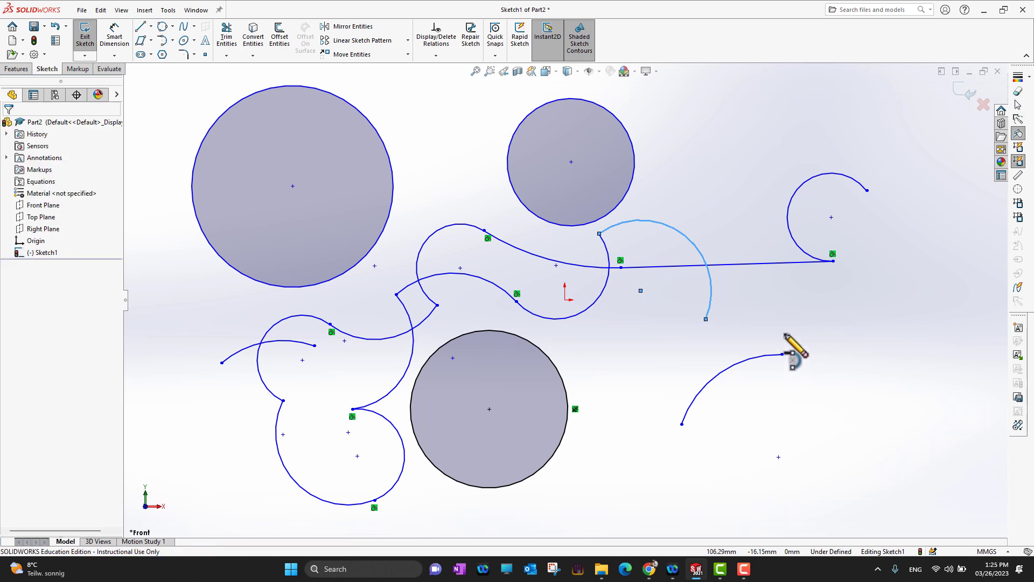